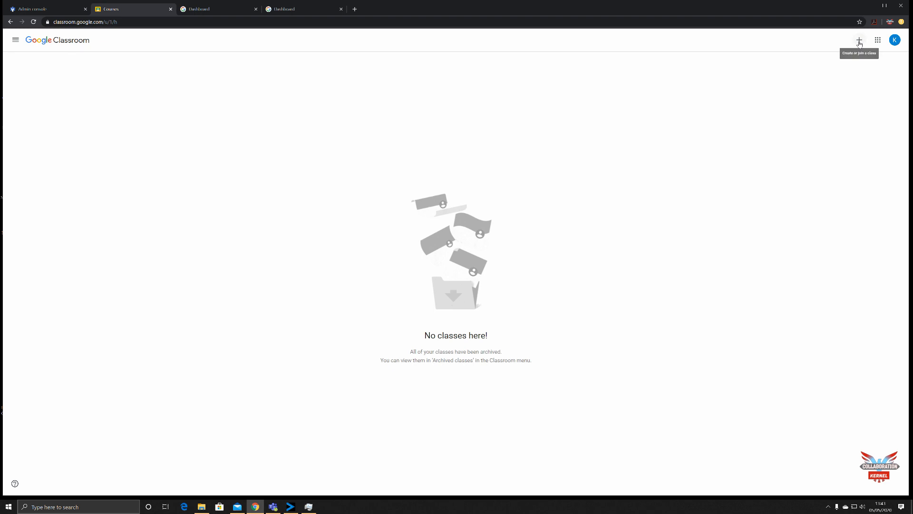
- Start a new class named "English Literature Year 6" with the section "Humanities"
{"action": "left_click", "coordinate": [859, 42]}
{"action": "left_click", "coordinate": [850, 68]}
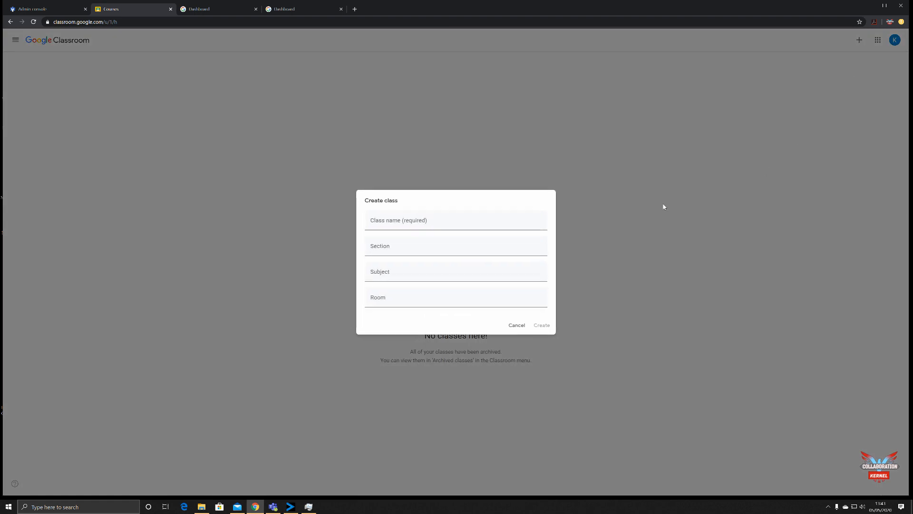
{"action": "left_click", "coordinate": [442, 221]}
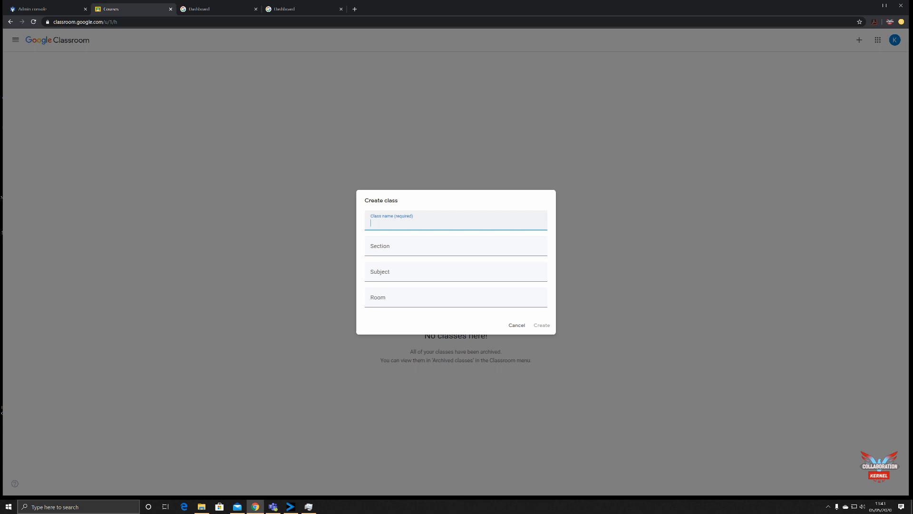
{"action": "type", "text": "English Literature Year 6"}
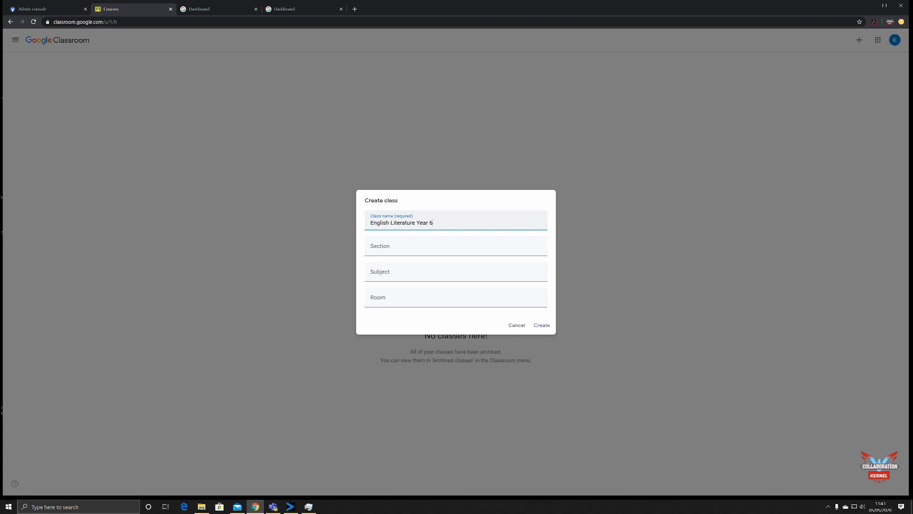
{"action": "left_click", "coordinate": [448, 247]}
{"action": "type", "text": "Humanities"}
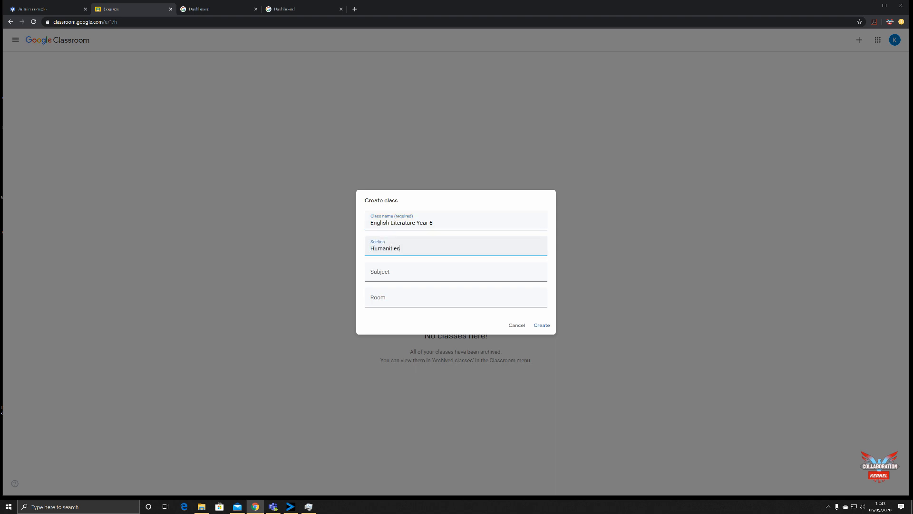
- Set the subject to "English Literature" and the room to "1A", and create the class
{"action": "key", "text": "Tab"}
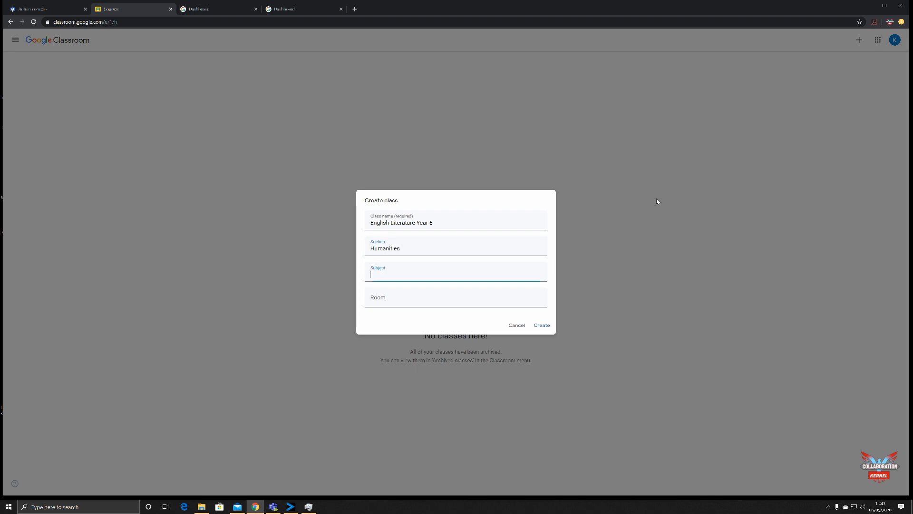
{"action": "type", "text": "English Literature Year 6"}
{"action": "key", "text": "BackSpace"}
{"action": "key", "text": "BackSpace"}
{"action": "key", "text": "BackSpace"}
{"action": "key", "text": "BackSpace"}
{"action": "key", "text": "BackSpace"}
{"action": "key", "text": "BackSpace"}
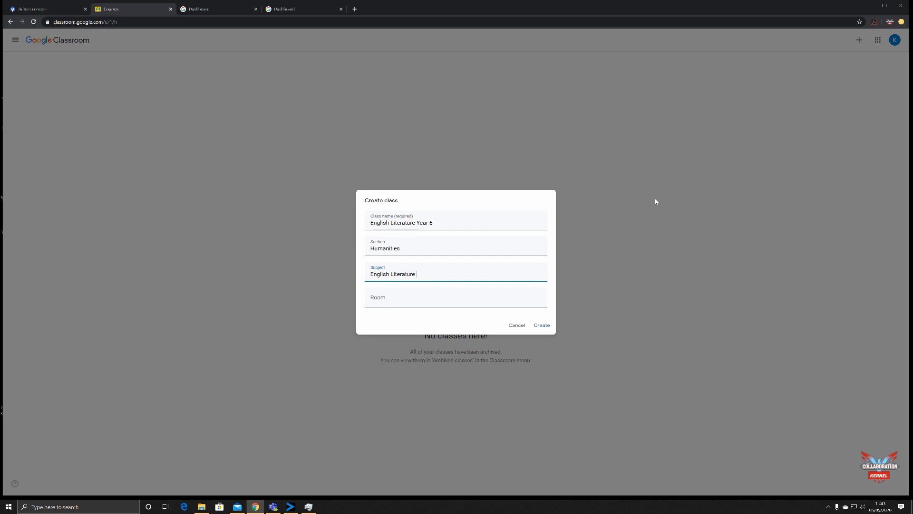
{"action": "key", "text": "Tab"}
{"action": "type", "text": "1A"}
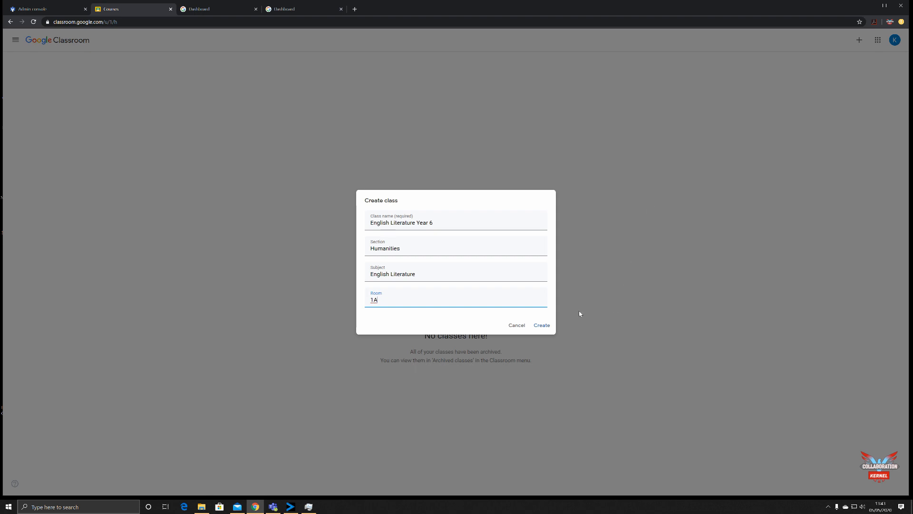
{"action": "left_click", "coordinate": [541, 326]}
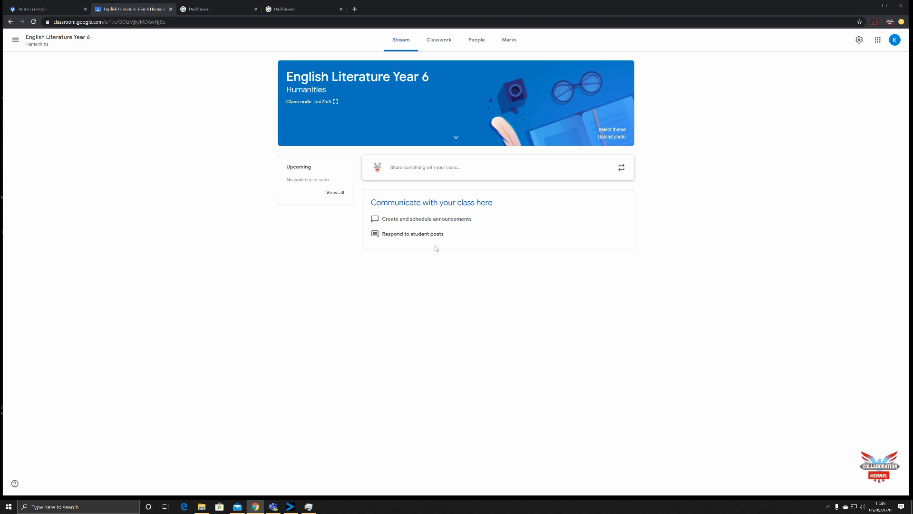
- Post the announcement "Hello Class" to all students in the class stream
{"action": "left_click", "coordinate": [435, 171]}
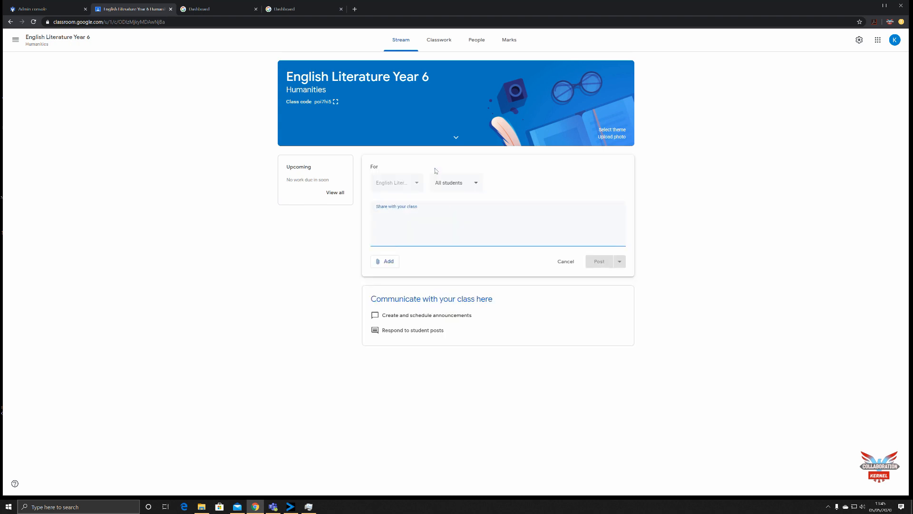
{"action": "type", "text": "Hello Ca"}
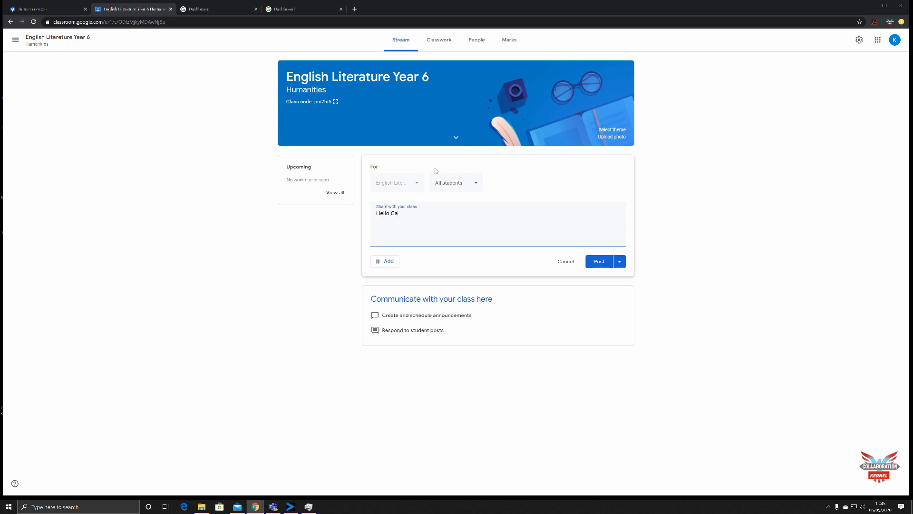
{"action": "key", "text": "BackSpace"}
{"action": "type", "text": "lass"}
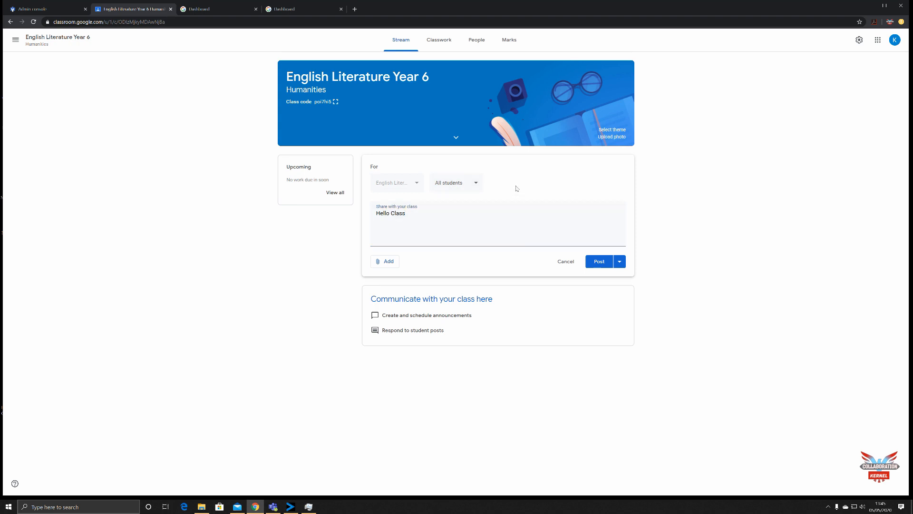
{"action": "left_click", "coordinate": [620, 262]}
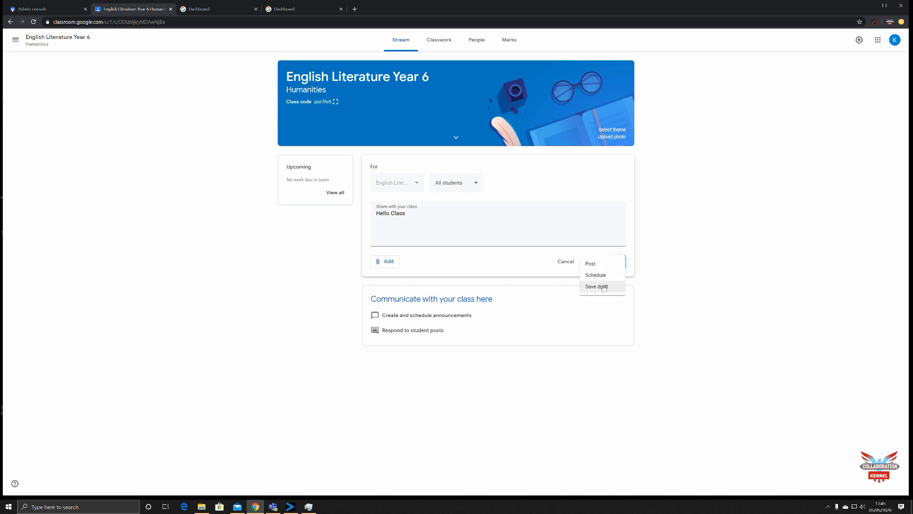
{"action": "left_click", "coordinate": [597, 265]}
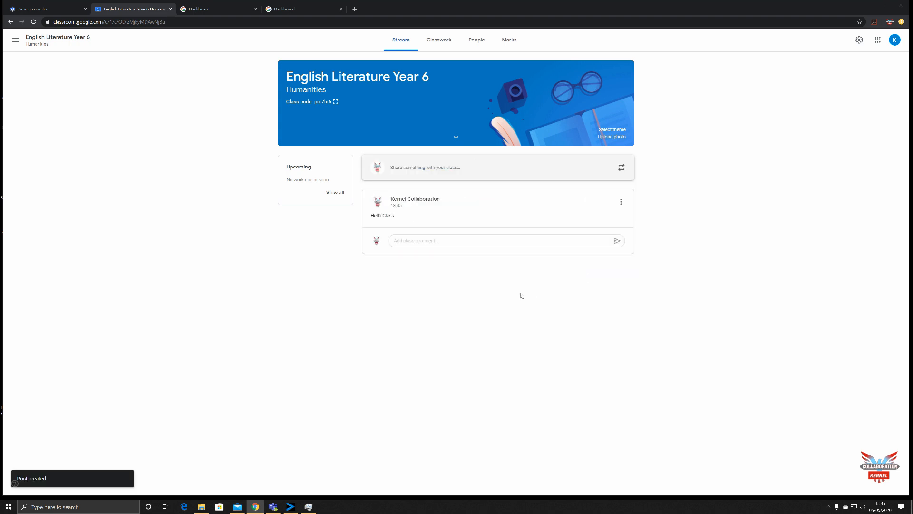
{"action": "left_click", "coordinate": [514, 241]}
{"action": "left_click", "coordinate": [287, 262]}
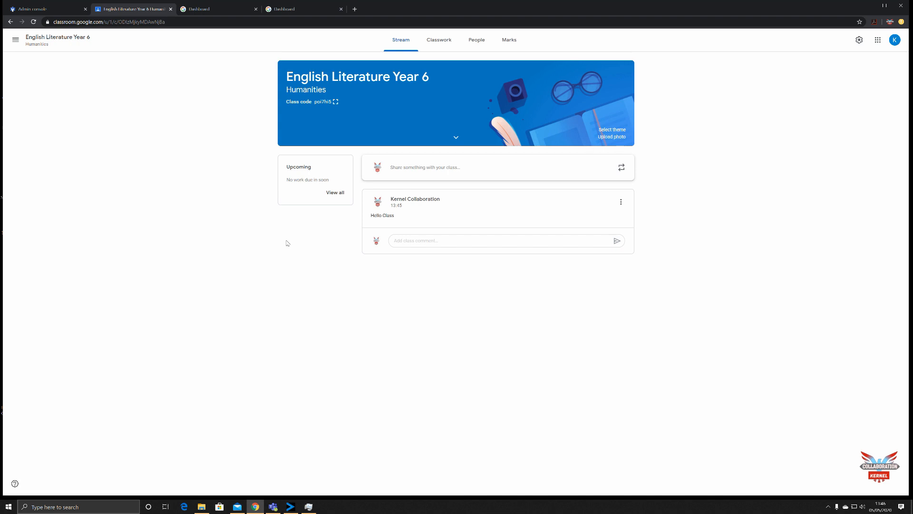
- Expand the class details and apply the purple notebook-and-laptop theme from the English & History gallery
{"action": "left_click", "coordinate": [456, 138]}
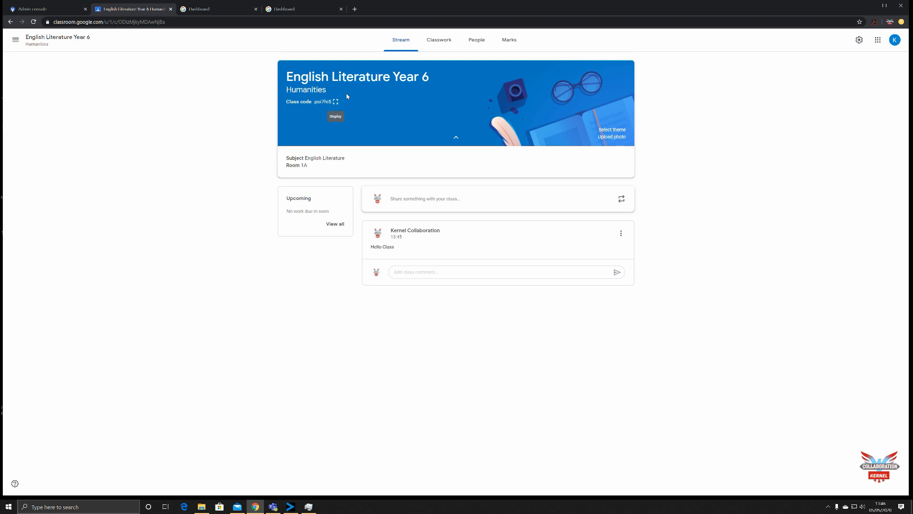
{"action": "left_click", "coordinate": [608, 131]}
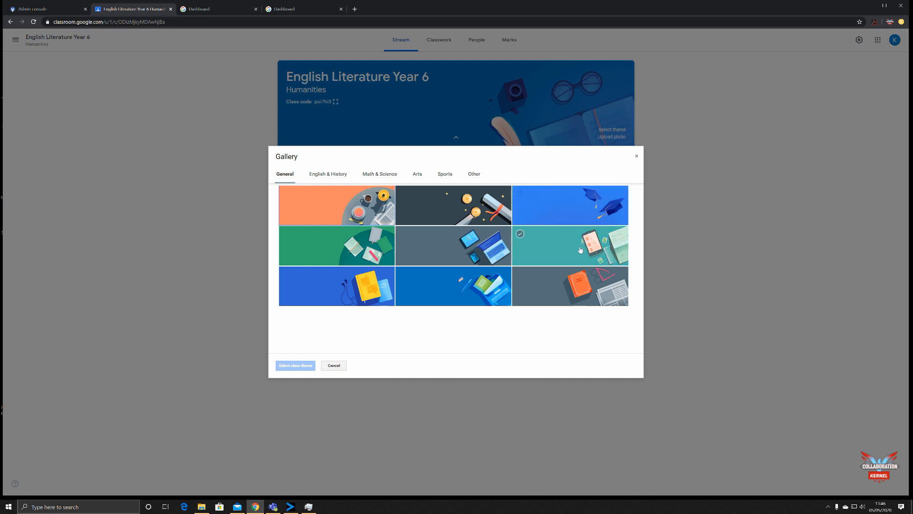
{"action": "left_click", "coordinate": [585, 280]}
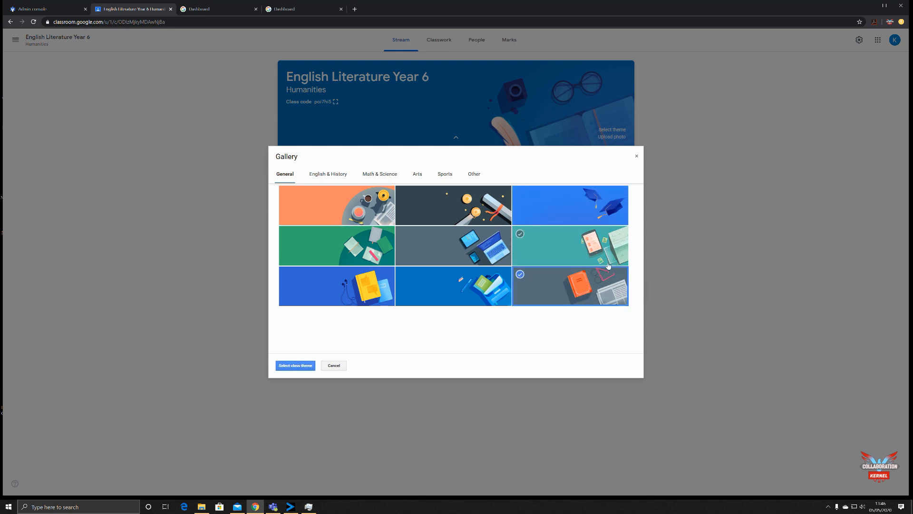
{"action": "left_click", "coordinate": [327, 176]}
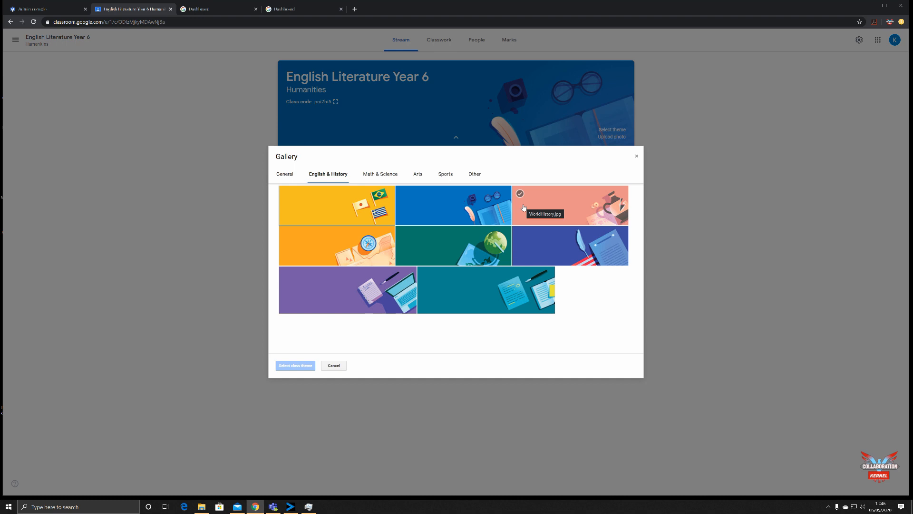
{"action": "left_click", "coordinate": [365, 287]}
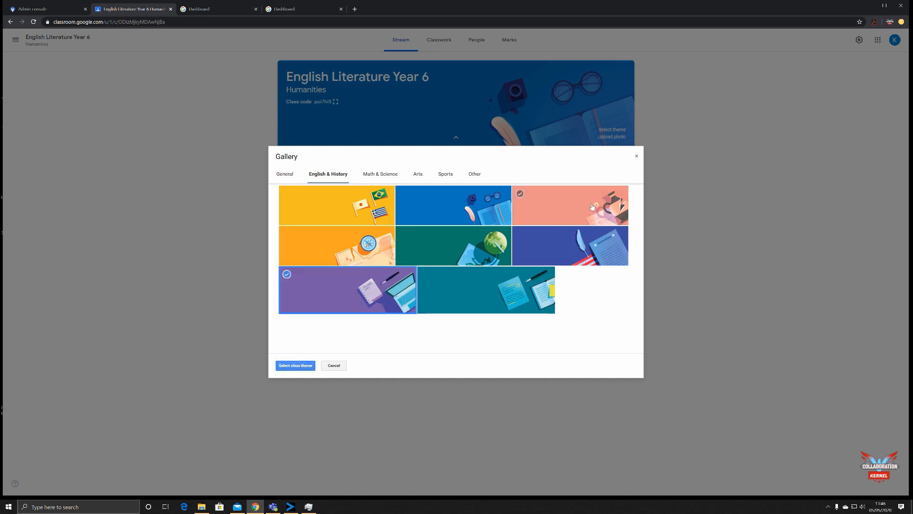
{"action": "left_click", "coordinate": [295, 365]}
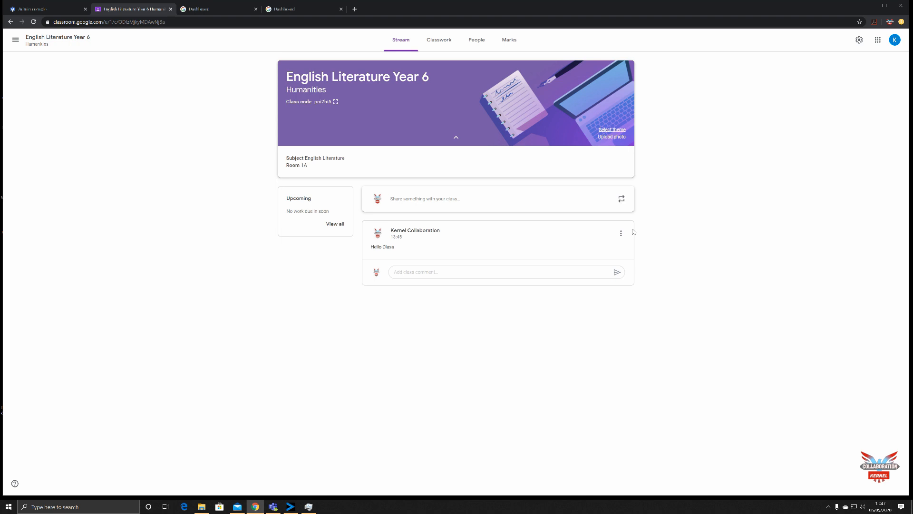
- Look at the header photo upload option and the types of classwork that can be created
{"action": "left_click", "coordinate": [612, 137]}
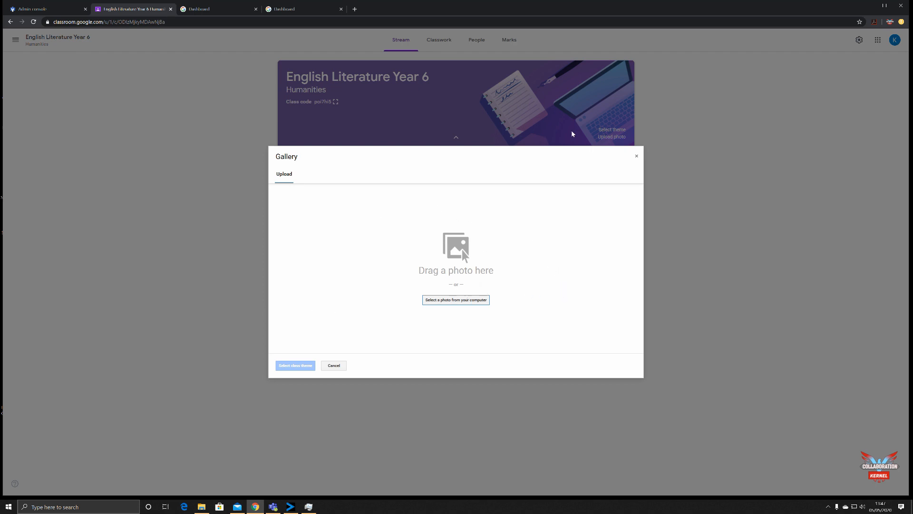
{"action": "left_click", "coordinate": [637, 156]}
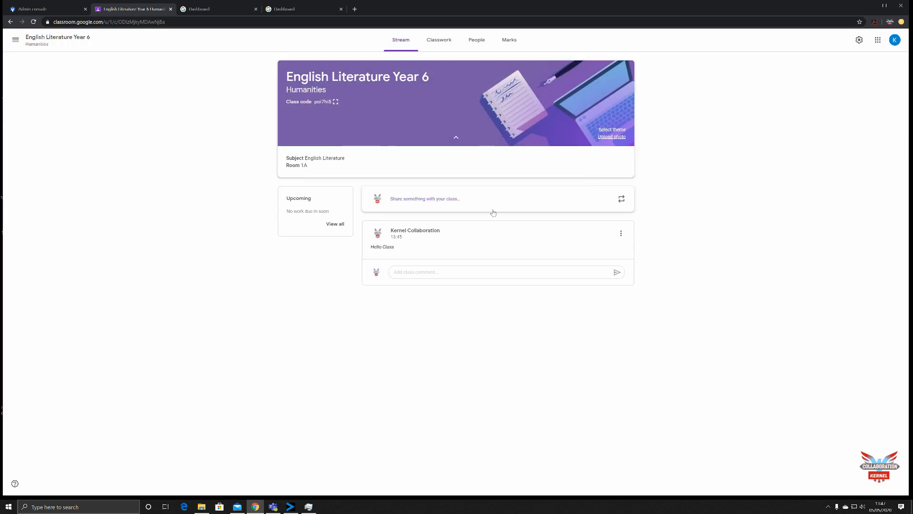
{"action": "left_click", "coordinate": [436, 44]}
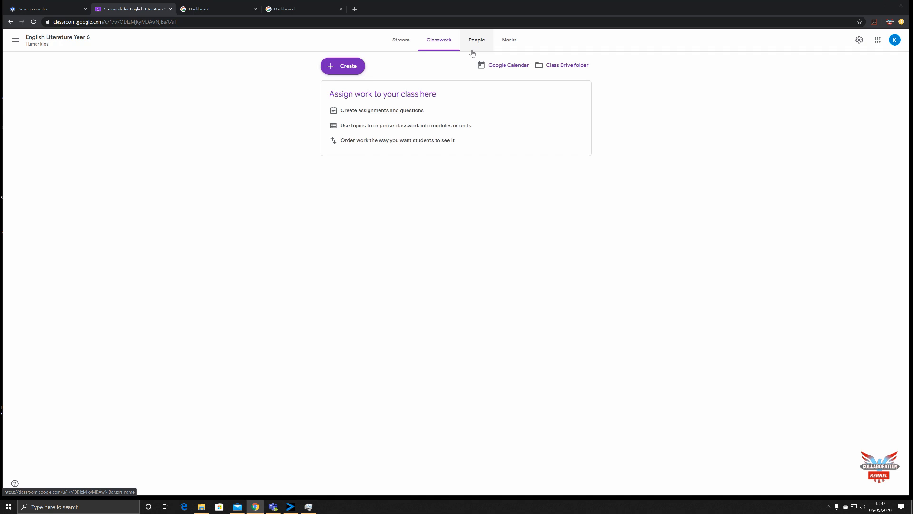
{"action": "left_click", "coordinate": [329, 66]}
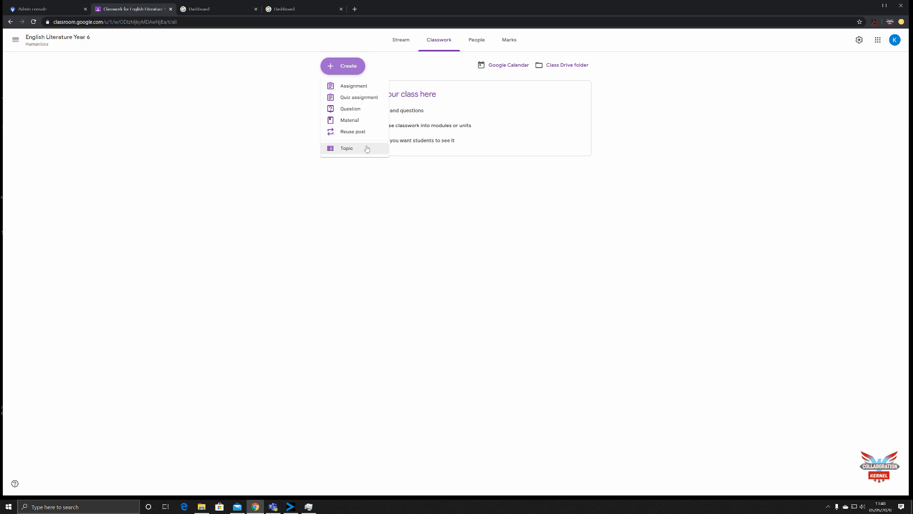
- View the class's Google Calendar, dismissing the welcome message, and return to the classwork page
{"action": "left_click", "coordinate": [495, 65]}
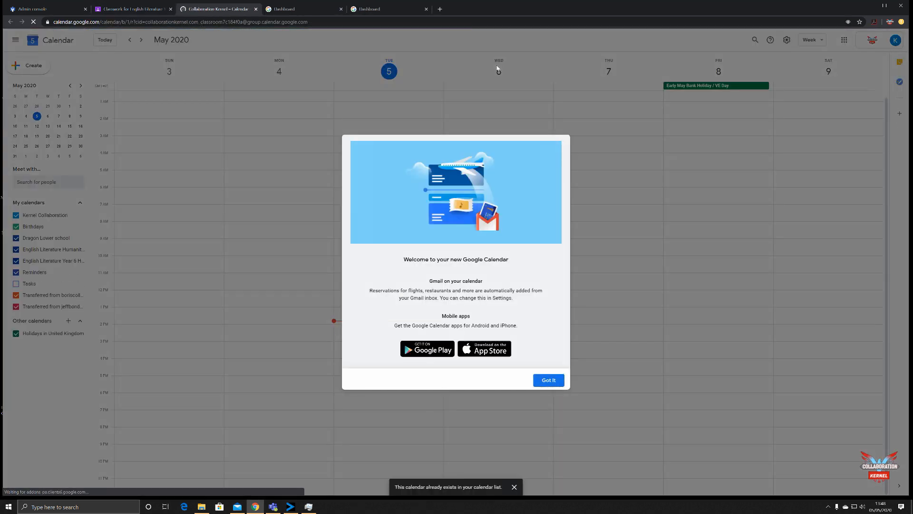
{"action": "left_click", "coordinate": [549, 380]}
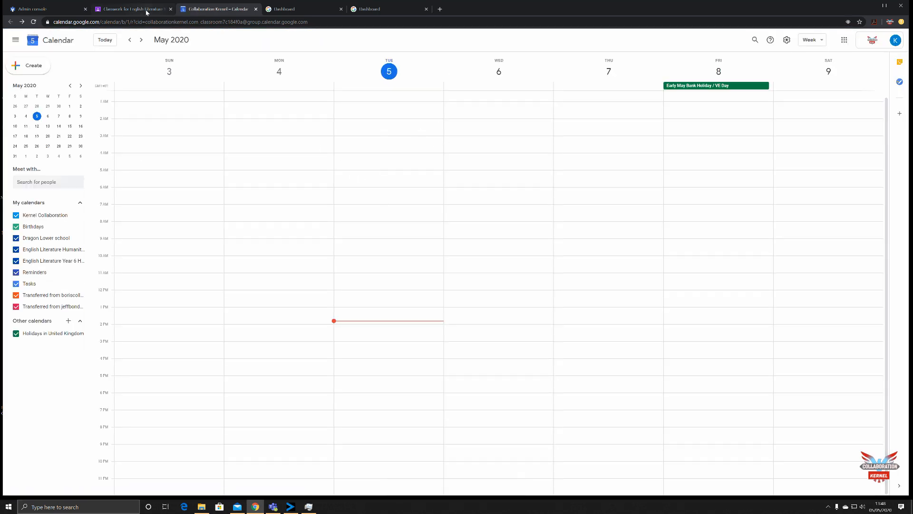
{"action": "left_click", "coordinate": [133, 9]}
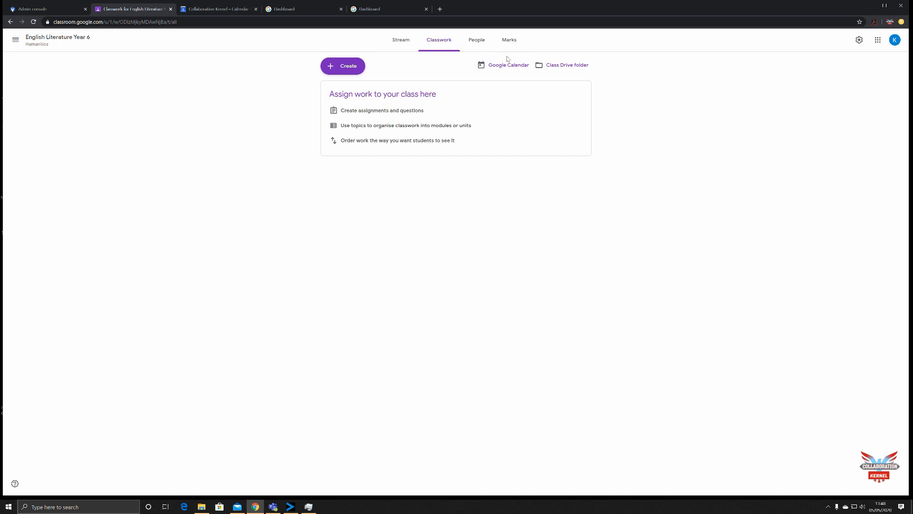
- View the class Drive folder and My Drive, and close Drive to return to the class
{"action": "left_click", "coordinate": [559, 65]}
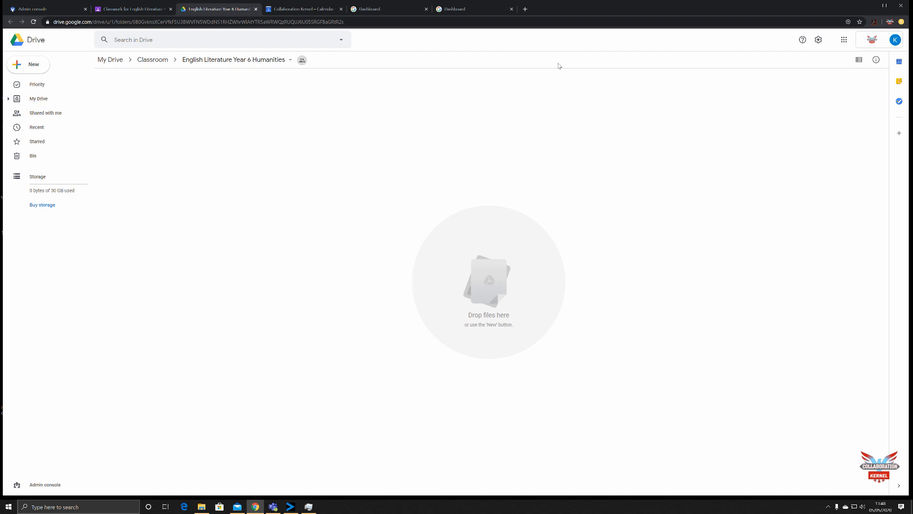
{"action": "left_click", "coordinate": [35, 101]}
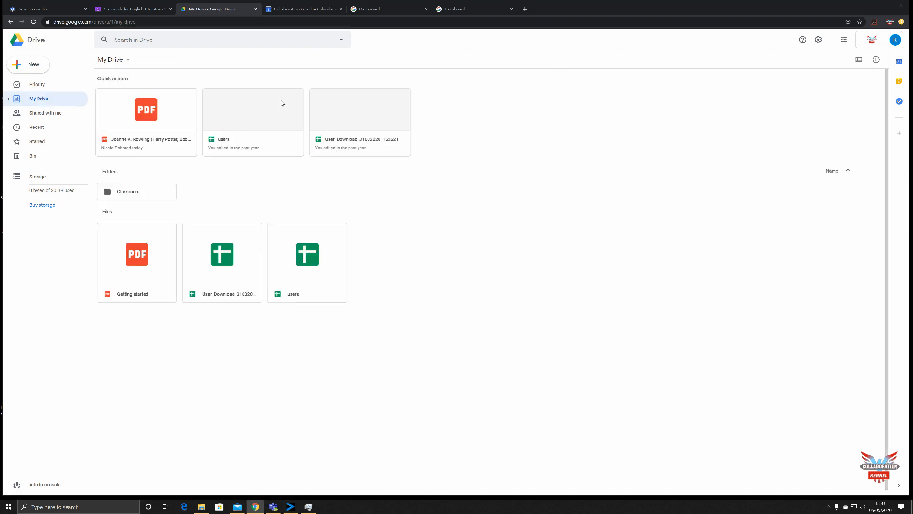
{"action": "left_click", "coordinate": [256, 10]}
- Open the class's people list and invite the suggested colleague as a teacher
{"action": "left_click", "coordinate": [476, 39]}
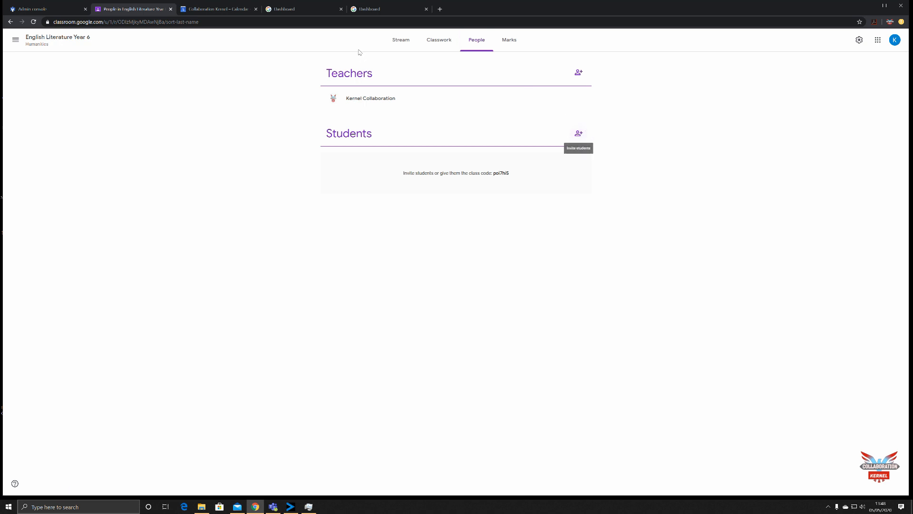
{"action": "left_click", "coordinate": [401, 40]}
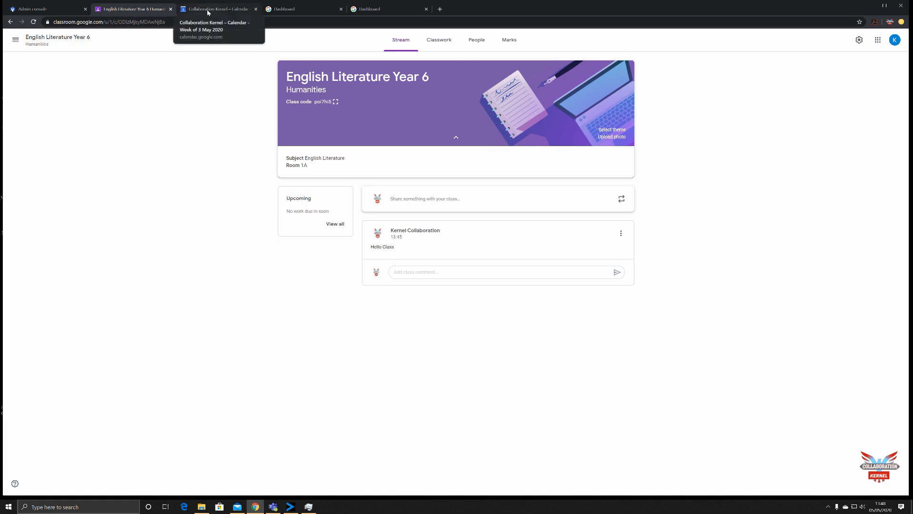
{"action": "left_click", "coordinate": [479, 39]}
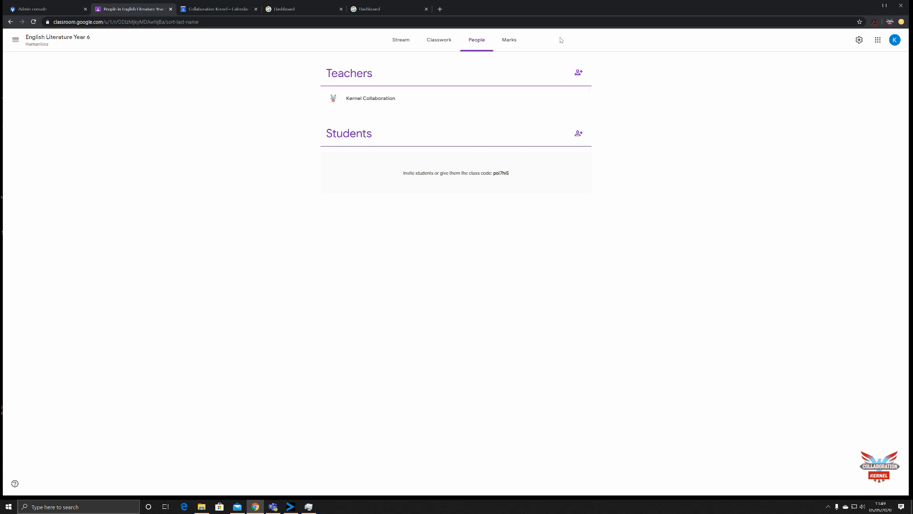
{"action": "left_click", "coordinate": [579, 73]}
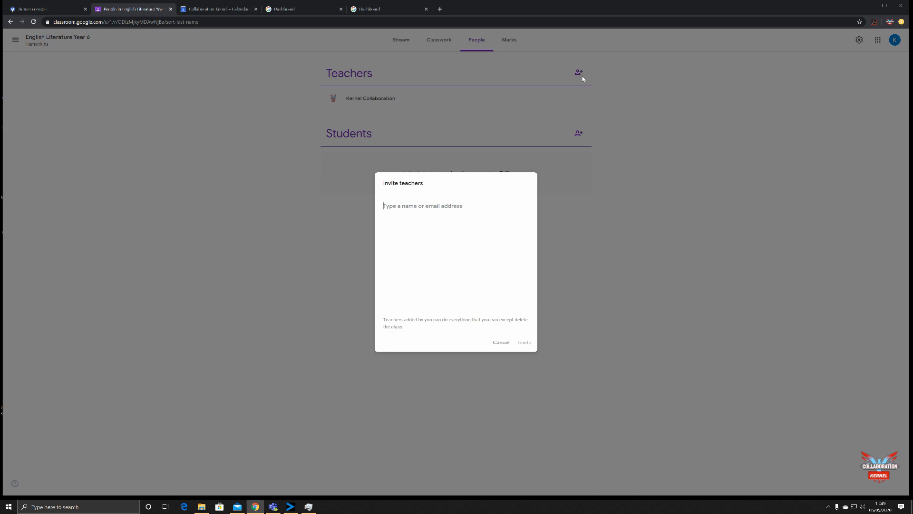
{"action": "type", "text": "nic"}
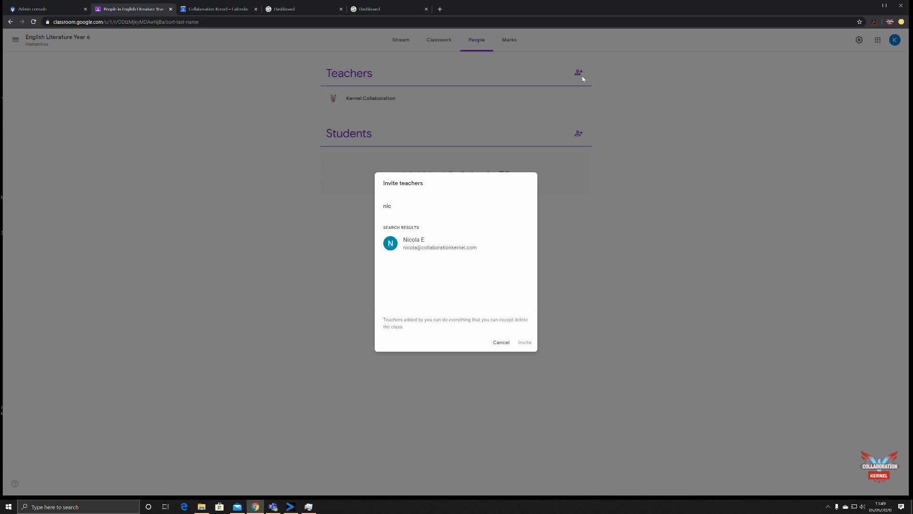
{"action": "left_click", "coordinate": [427, 244]}
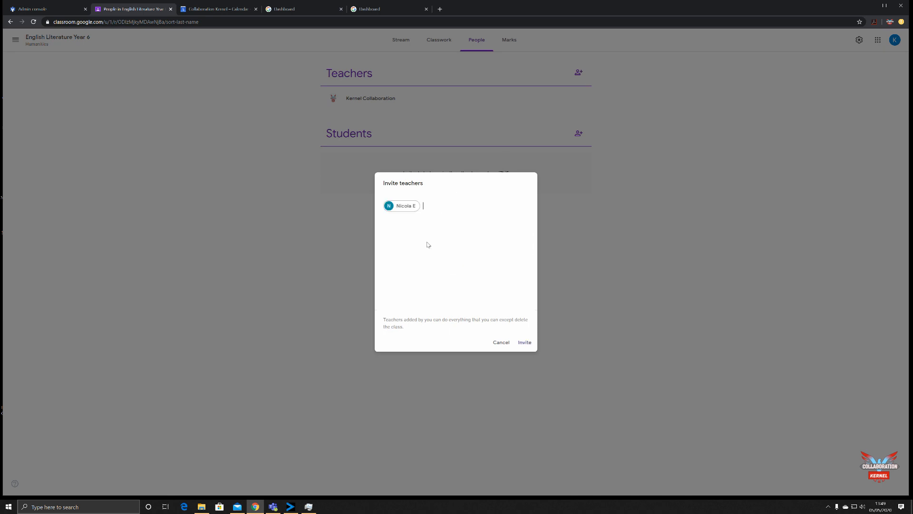
{"action": "left_click", "coordinate": [525, 342]}
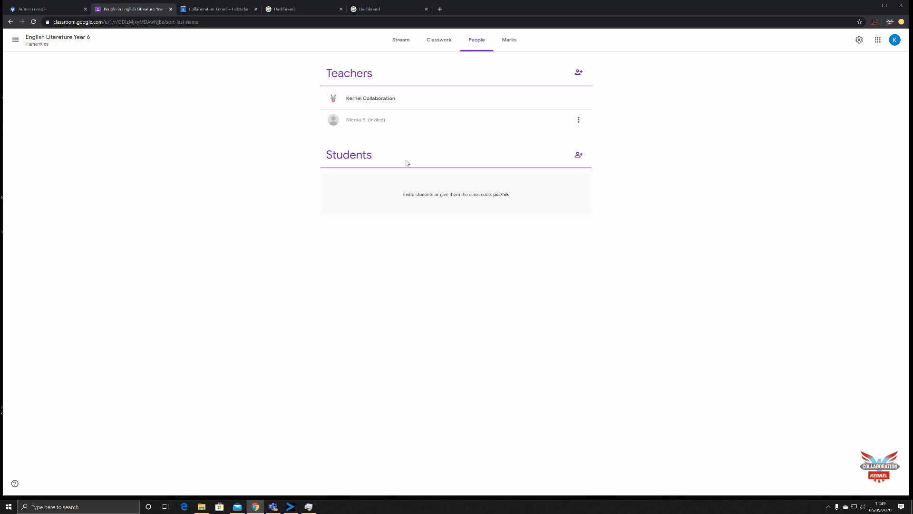
- Invite a student to the class by searching for the student's name
{"action": "left_click", "coordinate": [578, 155]}
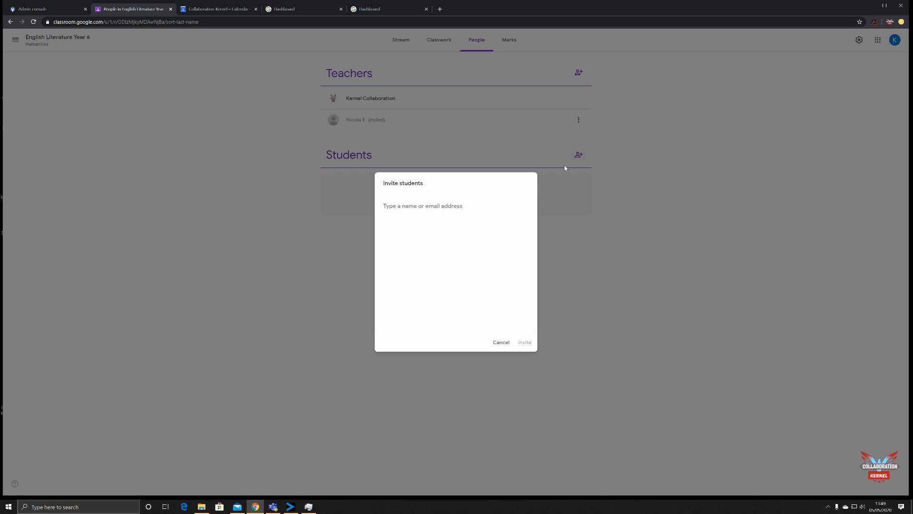
{"action": "type", "text": "ca"}
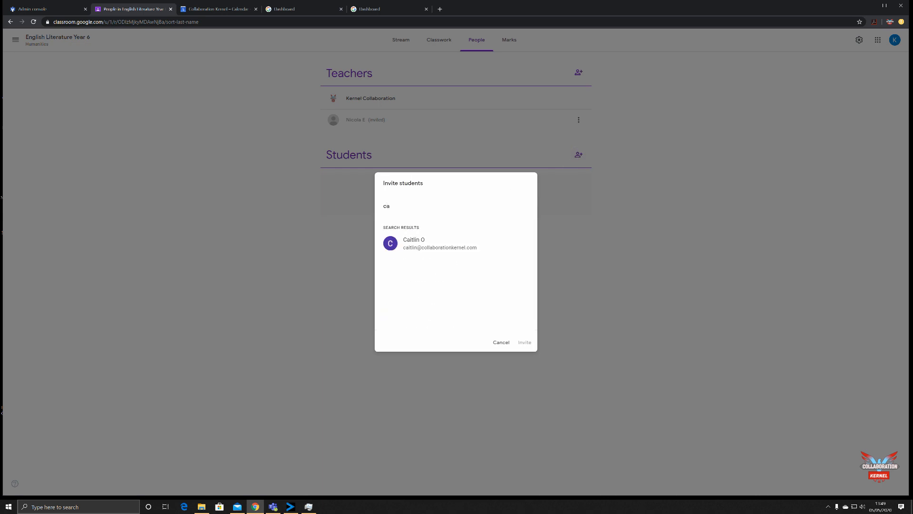
{"action": "left_click", "coordinate": [427, 242]}
{"action": "left_click", "coordinate": [525, 342]}
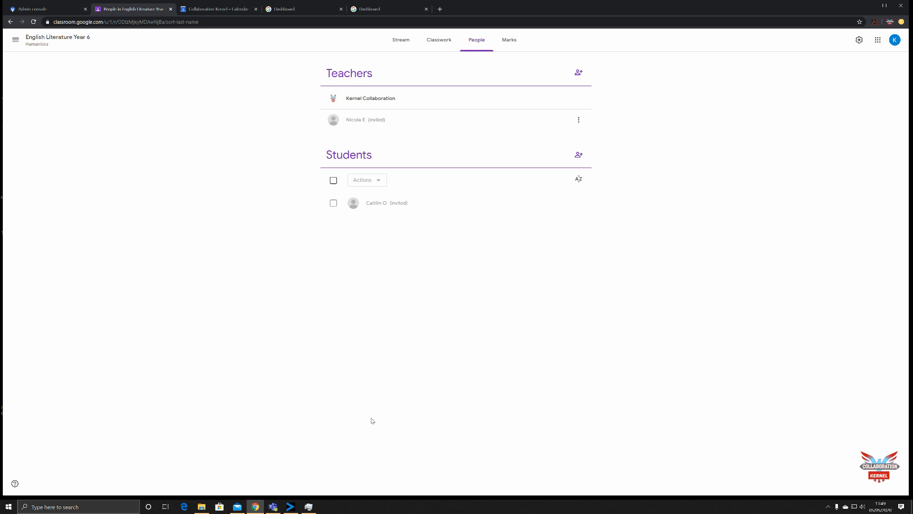
- Close Google Calendar and return to the stream of the English Literature Year 6 class
{"action": "left_click", "coordinate": [238, 10]}
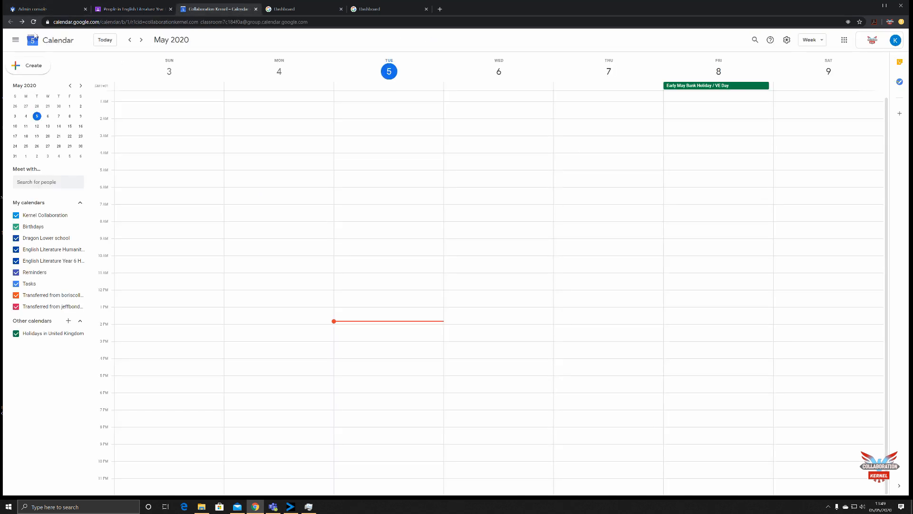
{"action": "left_click", "coordinate": [256, 9]}
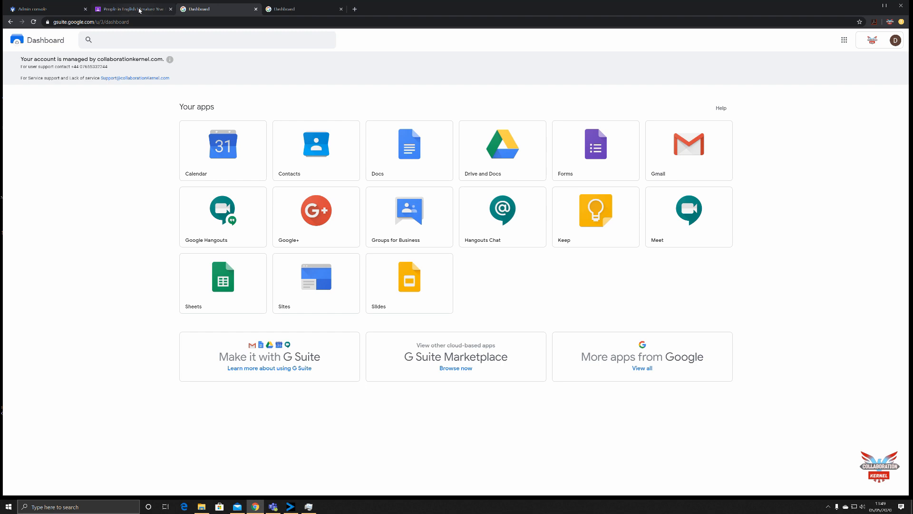
{"action": "left_click", "coordinate": [139, 10]}
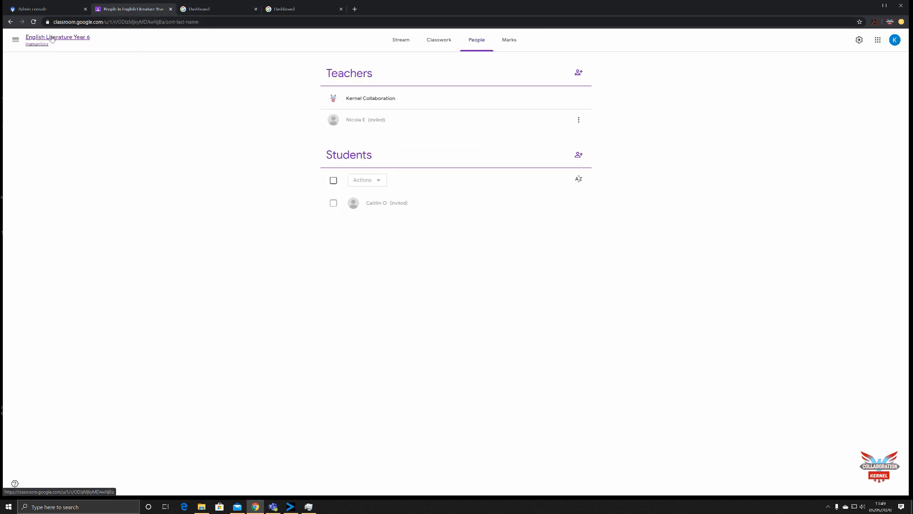
{"action": "left_click", "coordinate": [52, 39]}
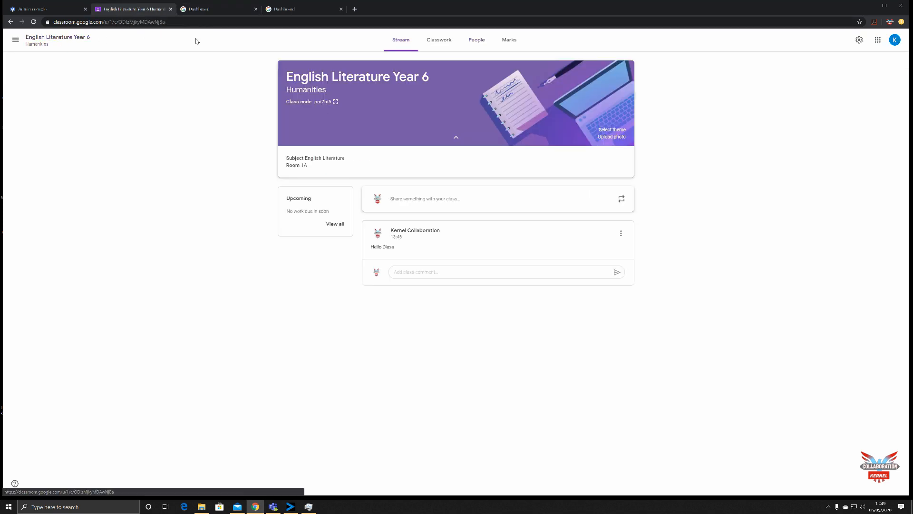
- Display the class code enlarged, copy it, and close the enlarged view
{"action": "left_click", "coordinate": [337, 102]}
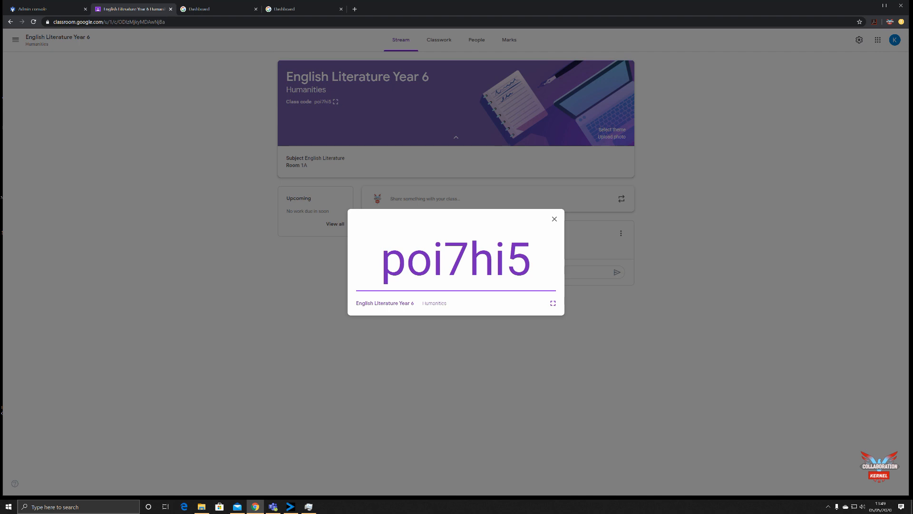
{"action": "left_click_drag", "start_coordinate": [382, 261], "coordinate": [532, 261]}
{"action": "right_click", "coordinate": [511, 267]}
{"action": "left_click", "coordinate": [533, 274]}
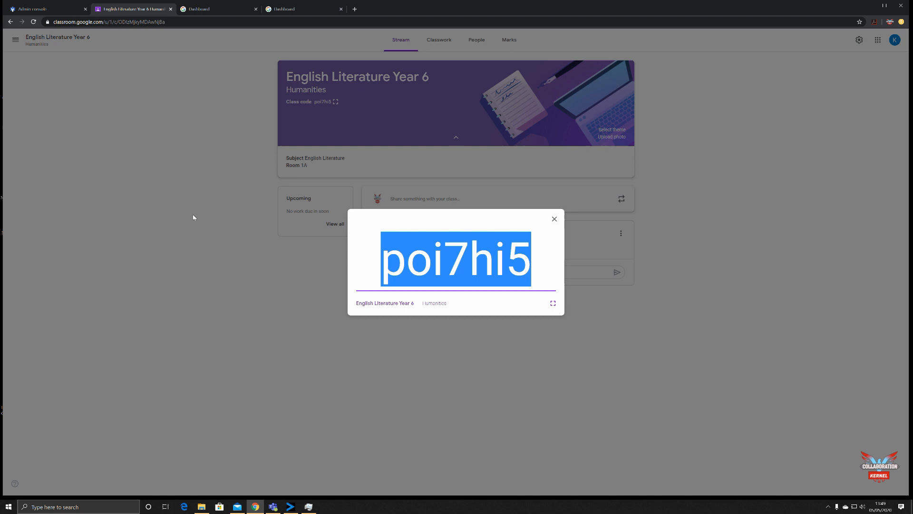
{"action": "left_click", "coordinate": [193, 217]}
- Switch to the student's dashboard, check the signed-in account, and open Google Classroom under that student's account
{"action": "left_click", "coordinate": [217, 10]}
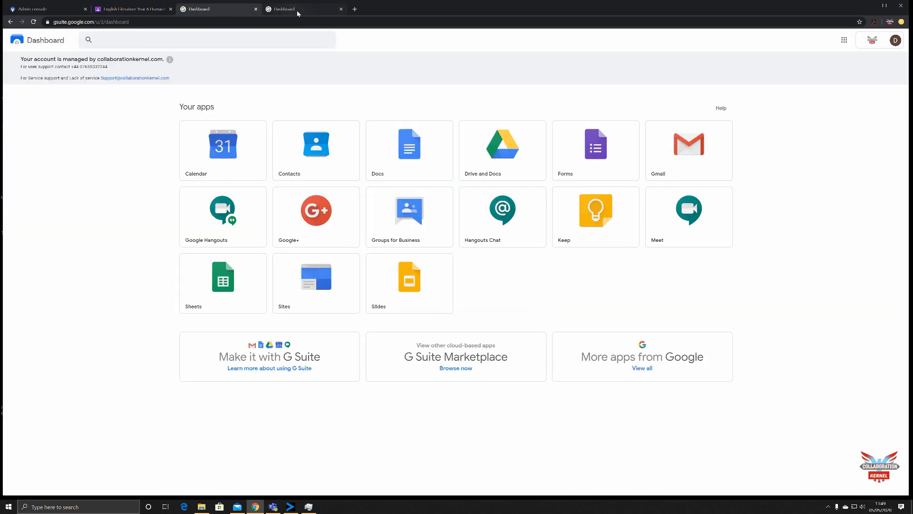
{"action": "left_click", "coordinate": [894, 43]}
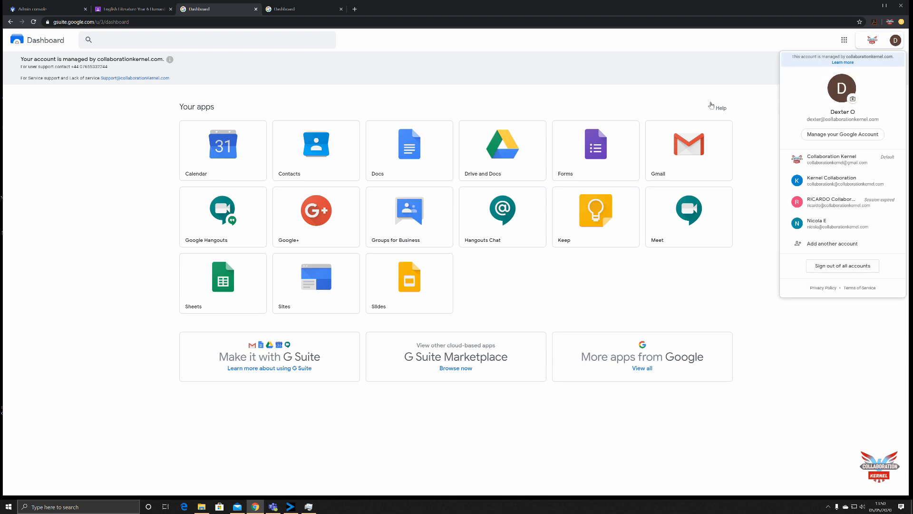
{"action": "left_click", "coordinate": [685, 106]}
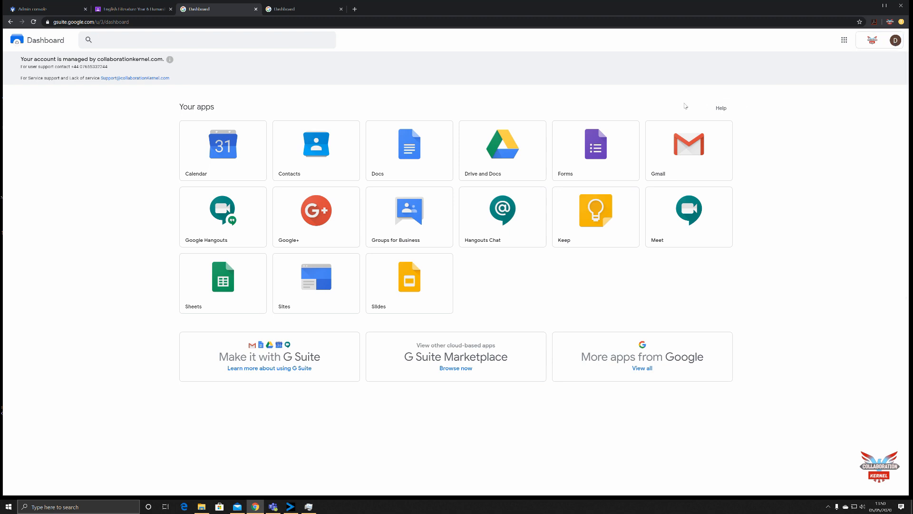
{"action": "left_click", "coordinate": [844, 40]}
{"action": "scroll", "coordinate": [863, 109], "scroll_direction": "down", "scroll_amount": 6}
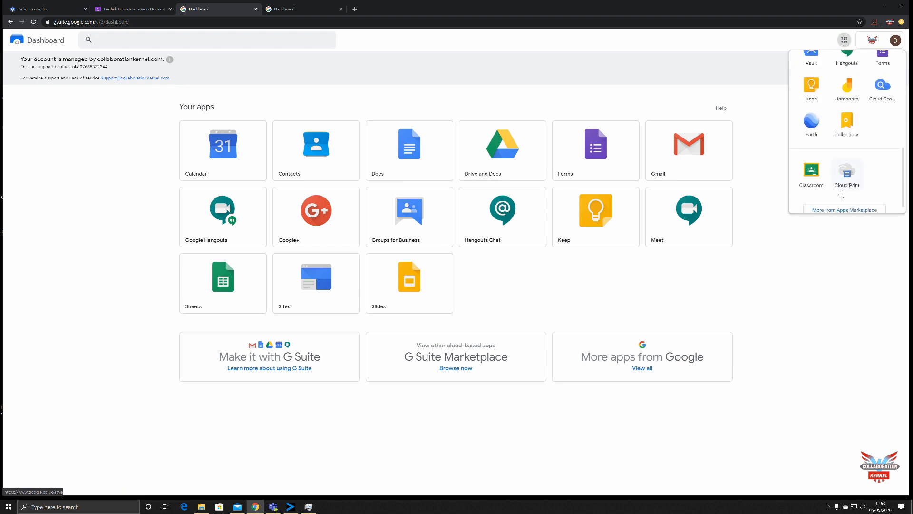
{"action": "left_click", "coordinate": [811, 172]}
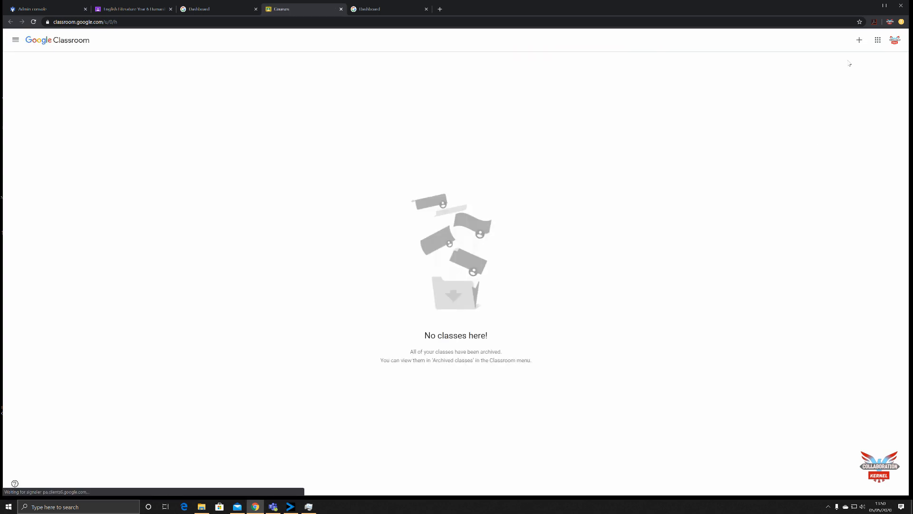
{"action": "left_click", "coordinate": [896, 42]}
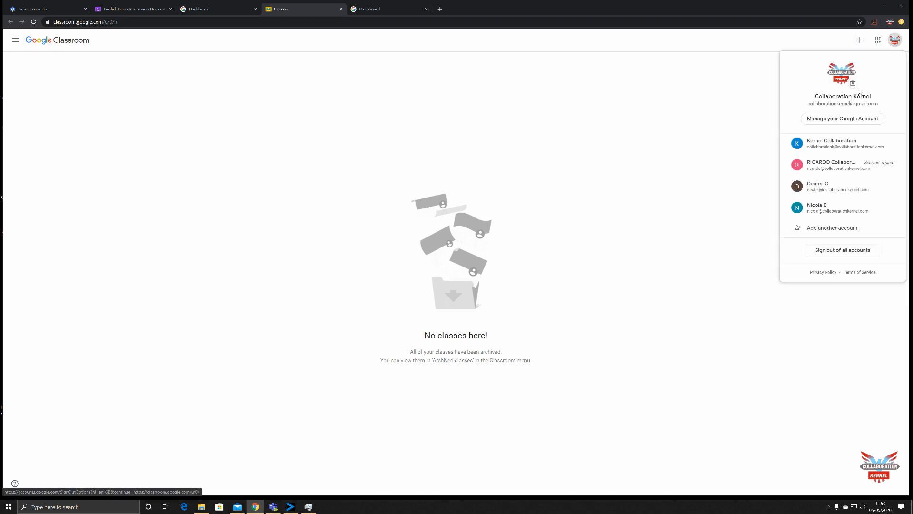
{"action": "left_click", "coordinate": [821, 187]}
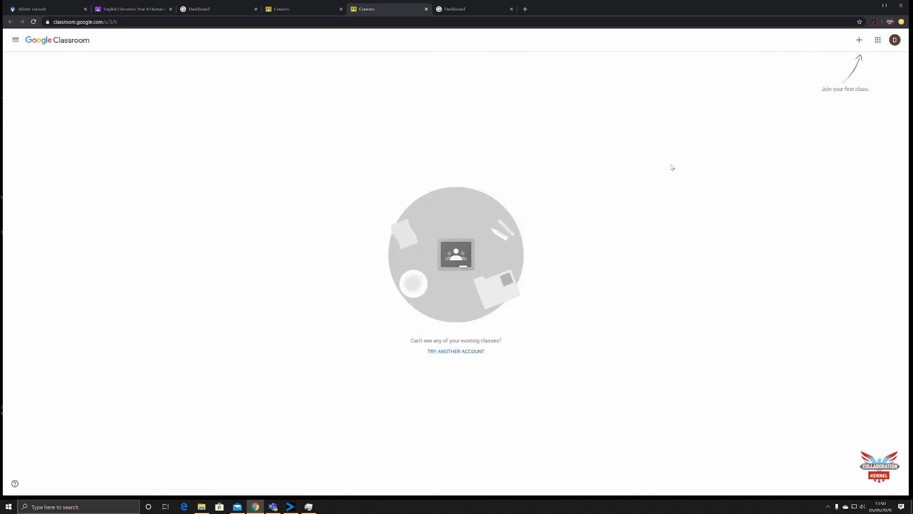
- Join the class as the student by pasting the copied class code, and dismiss the introductory tip about posts
{"action": "left_click", "coordinate": [859, 44]}
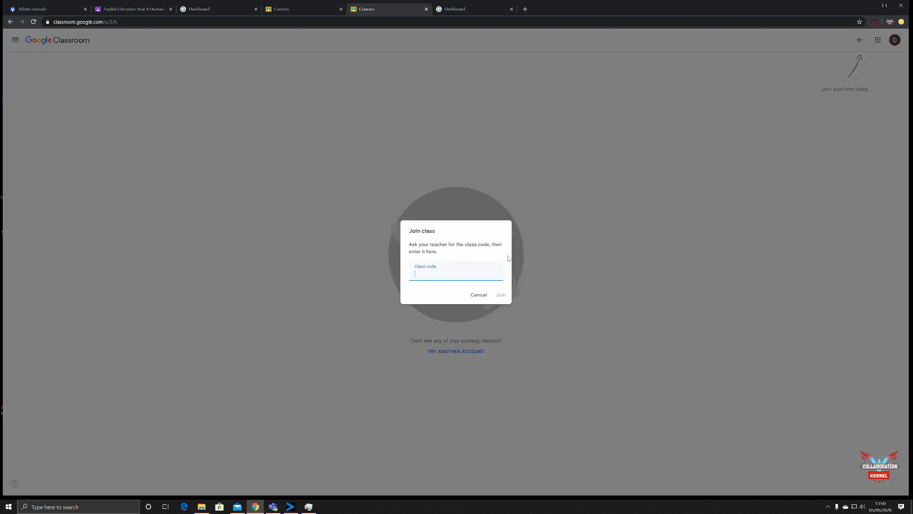
{"action": "key", "text": "ctrl+v"}
{"action": "left_click", "coordinate": [497, 299]}
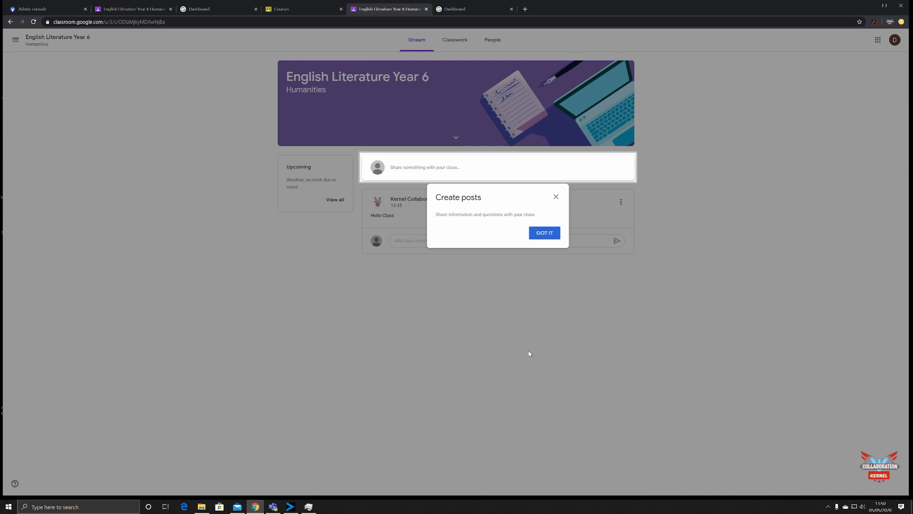
{"action": "left_click", "coordinate": [545, 234]}
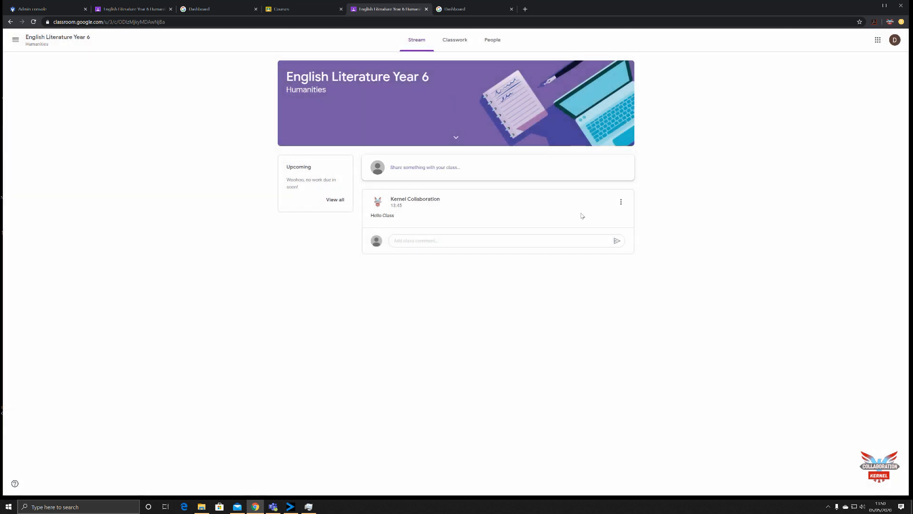
- Look at the student's view of the class stream, classwork and people pages
{"action": "left_click", "coordinate": [425, 173]}
{"action": "left_click", "coordinate": [454, 41]}
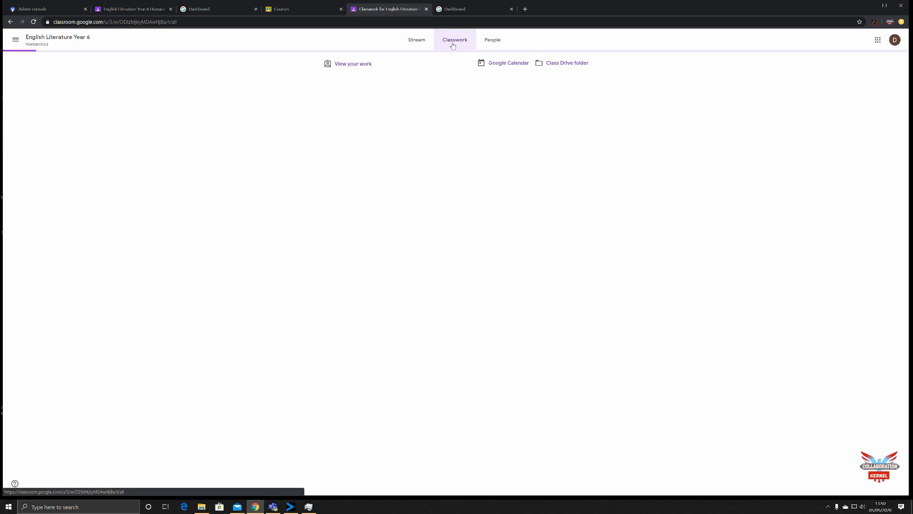
{"action": "left_click", "coordinate": [493, 42]}
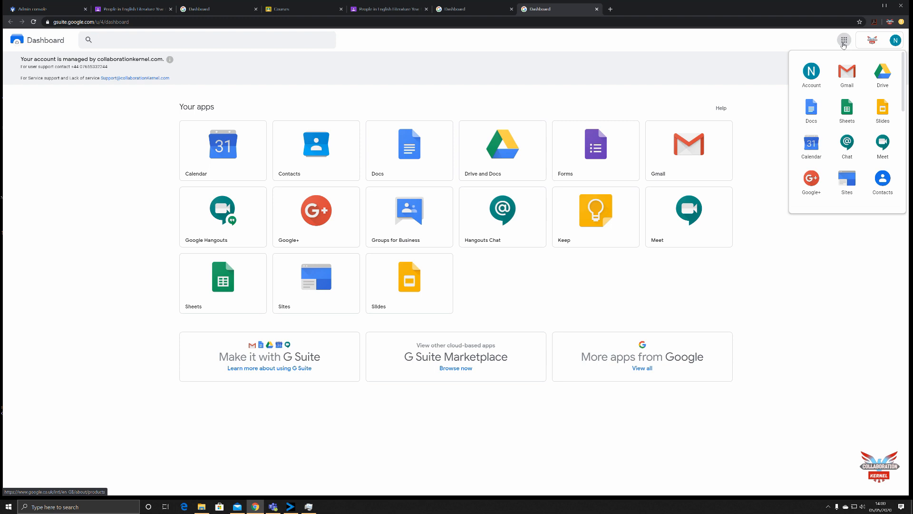
- Open Google Classroom under the invited teacher's account and accept the invitation to teach English Literature Year 6
{"action": "scroll", "coordinate": [859, 163], "scroll_direction": "down", "scroll_amount": 5}
{"action": "scroll", "coordinate": [860, 163], "scroll_direction": "down", "scroll_amount": 1}
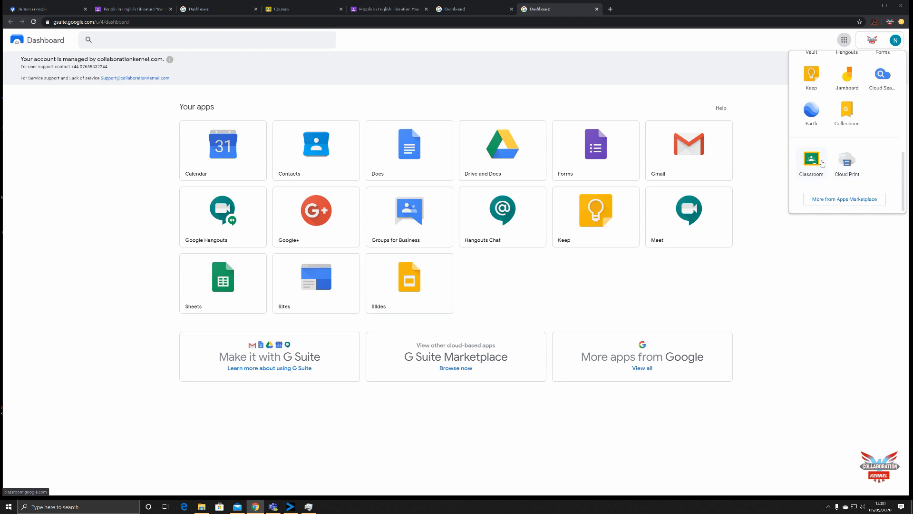
{"action": "left_click", "coordinate": [812, 161]}
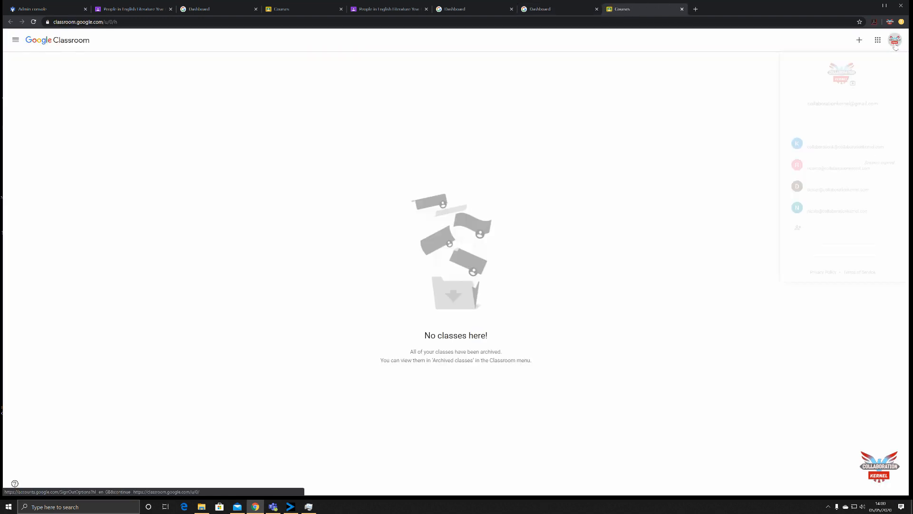
{"action": "left_click", "coordinate": [895, 40]}
{"action": "left_click", "coordinate": [838, 208]}
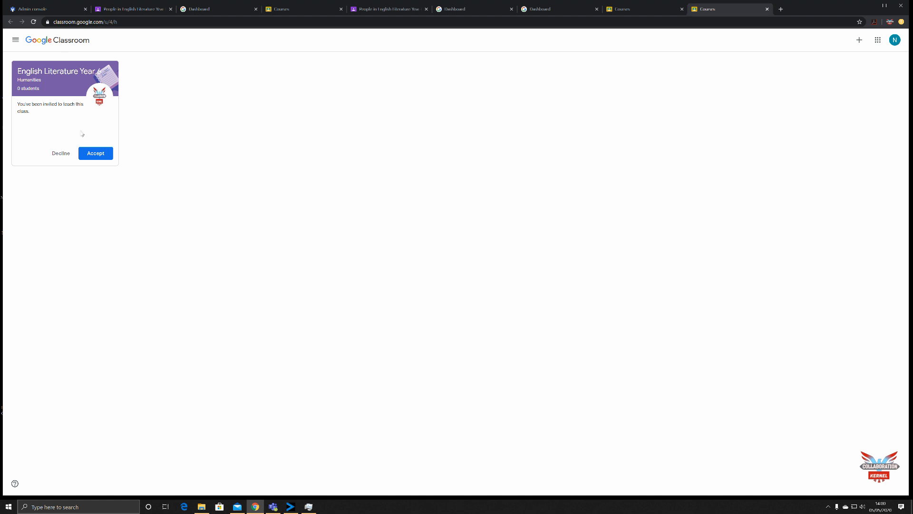
{"action": "left_click", "coordinate": [102, 154]}
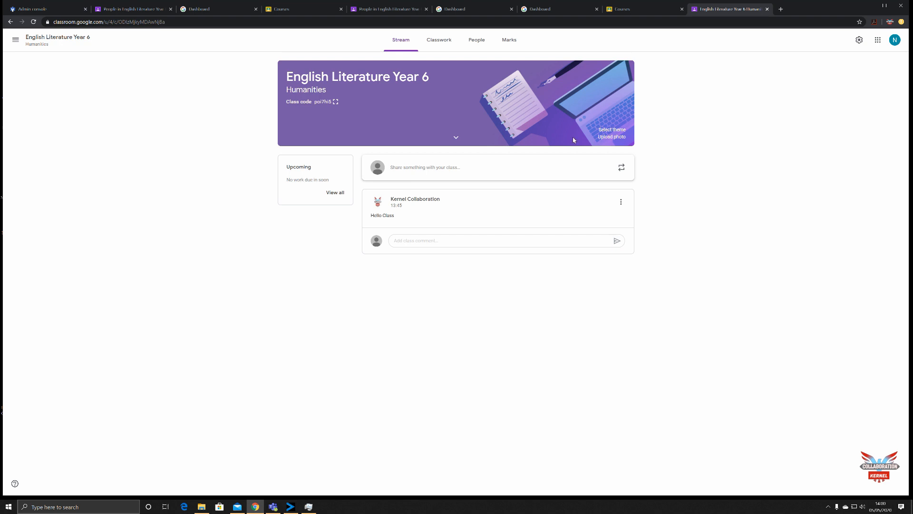
- Open the people list as the teacher, look at the bulk actions for all students, and clear the selection
{"action": "left_click", "coordinate": [483, 42]}
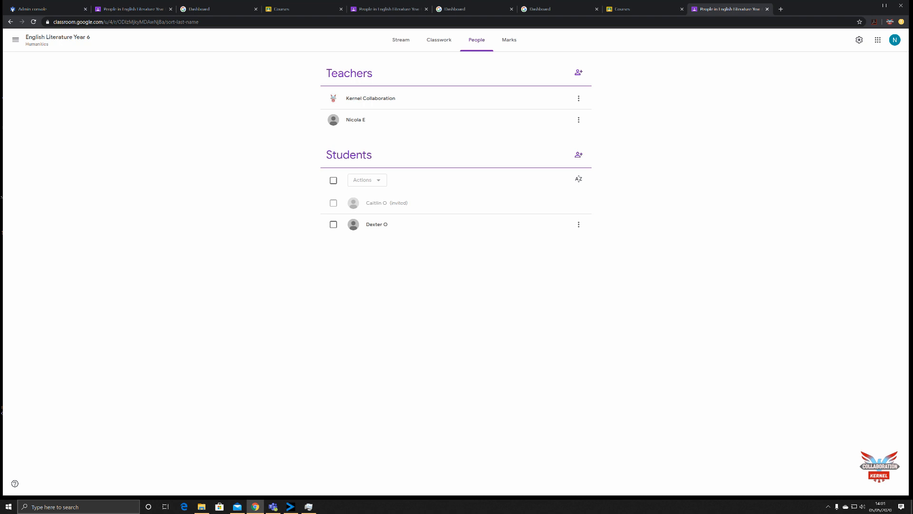
{"action": "left_click", "coordinate": [333, 181]}
{"action": "left_click", "coordinate": [383, 185]}
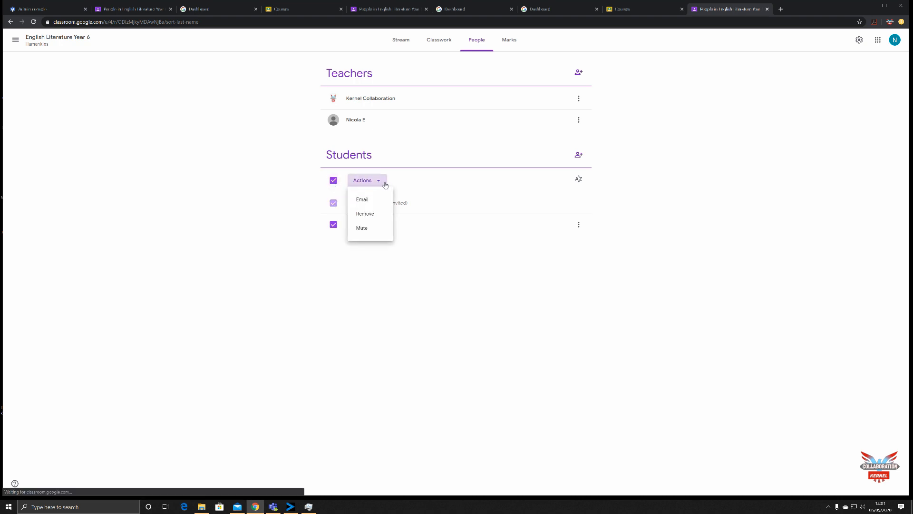
{"action": "left_click", "coordinate": [305, 189]}
{"action": "left_click", "coordinate": [333, 182]}
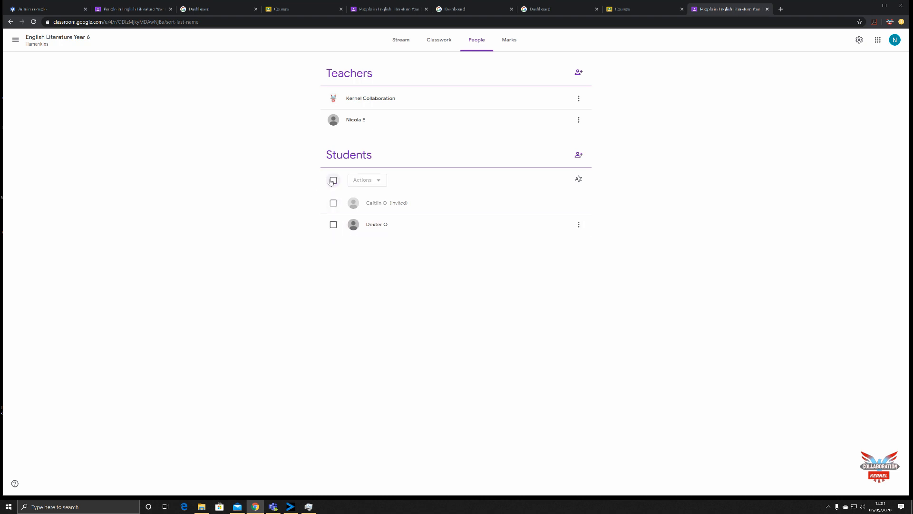
- Select the student who joined and look at the available group and individual actions
{"action": "left_click", "coordinate": [333, 225]}
{"action": "left_click", "coordinate": [382, 184]}
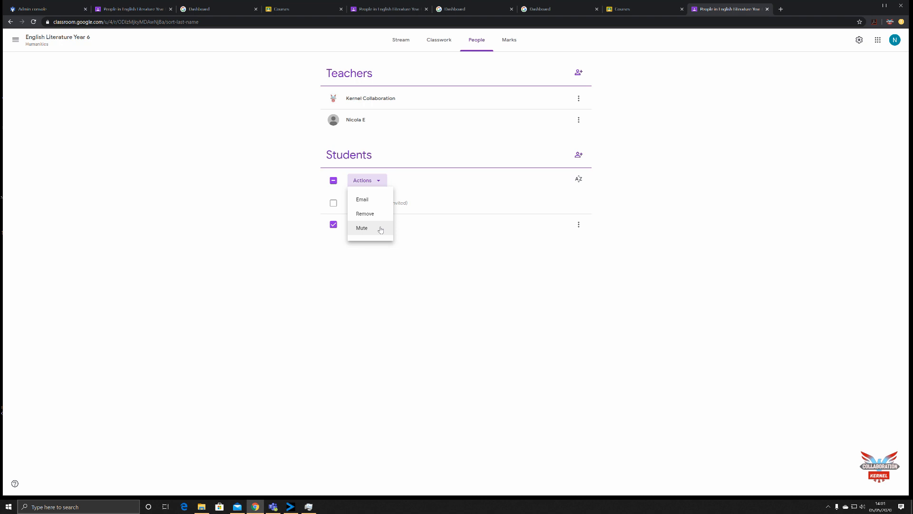
{"action": "left_click", "coordinate": [501, 279]}
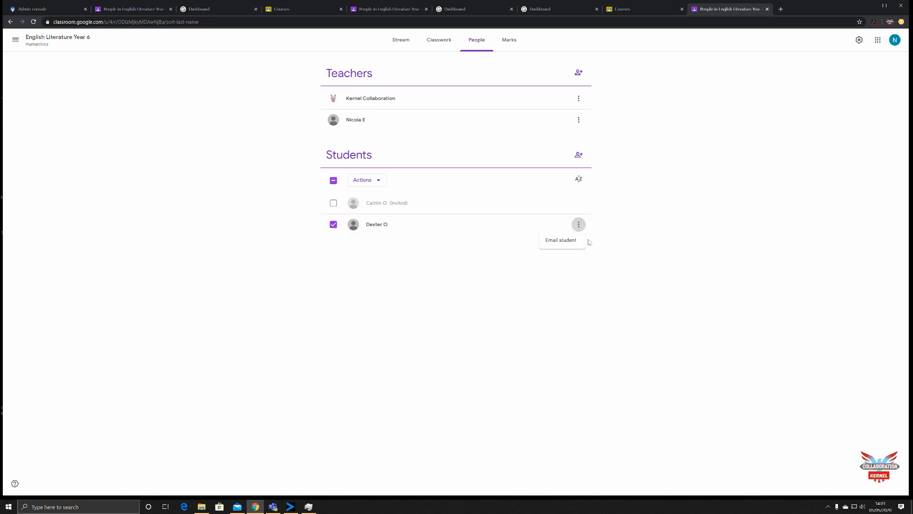
{"action": "left_click", "coordinate": [580, 181]}
- View the class's marks page and return to the stream
{"action": "left_click", "coordinate": [510, 42]}
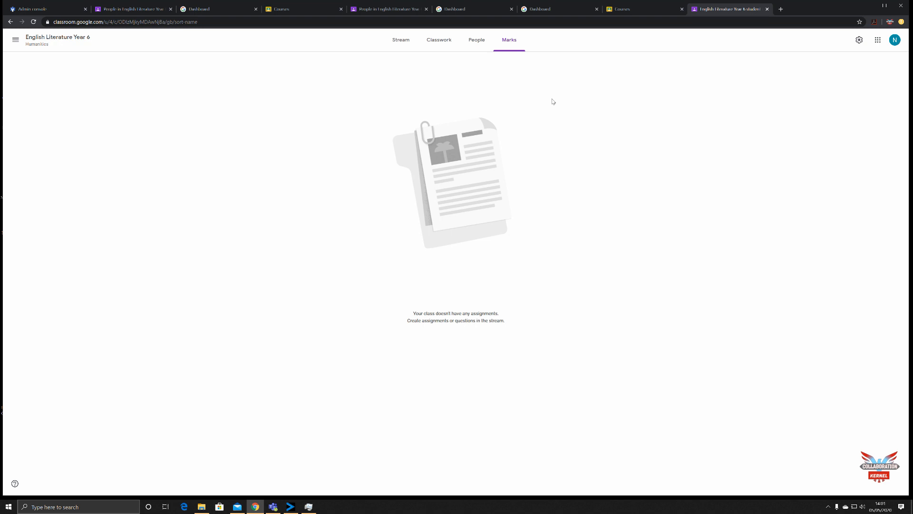
{"action": "left_click", "coordinate": [394, 43]}
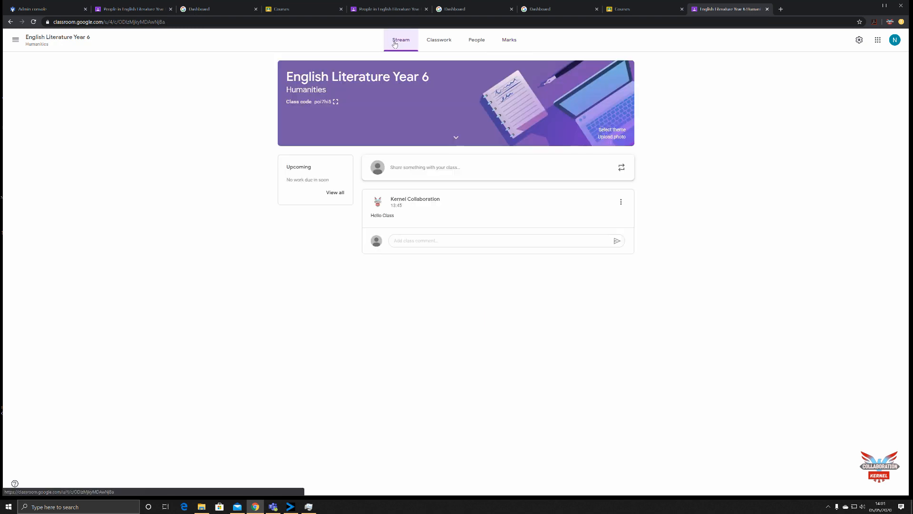